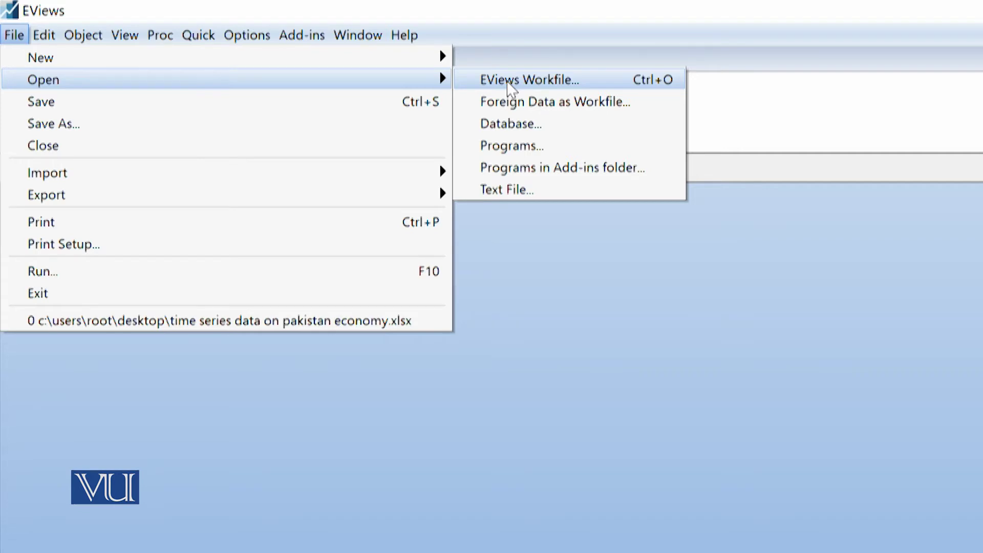
Open the Excel 97-2003 file Panel Data SA from the Desktop as a workfile.
{"action": "left_click", "coordinate": [508, 83]}
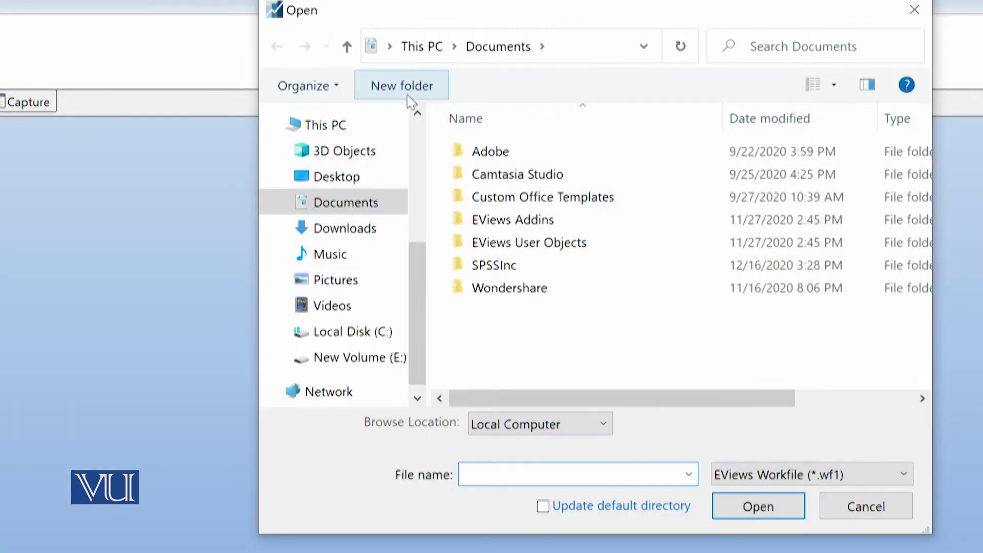
{"action": "left_click", "coordinate": [421, 136]}
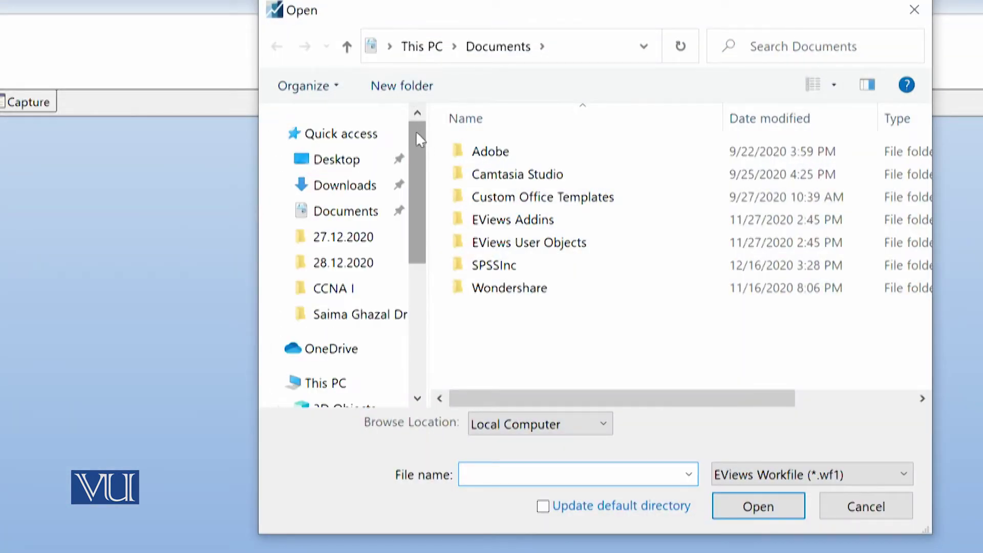
{"action": "left_click", "coordinate": [375, 163]}
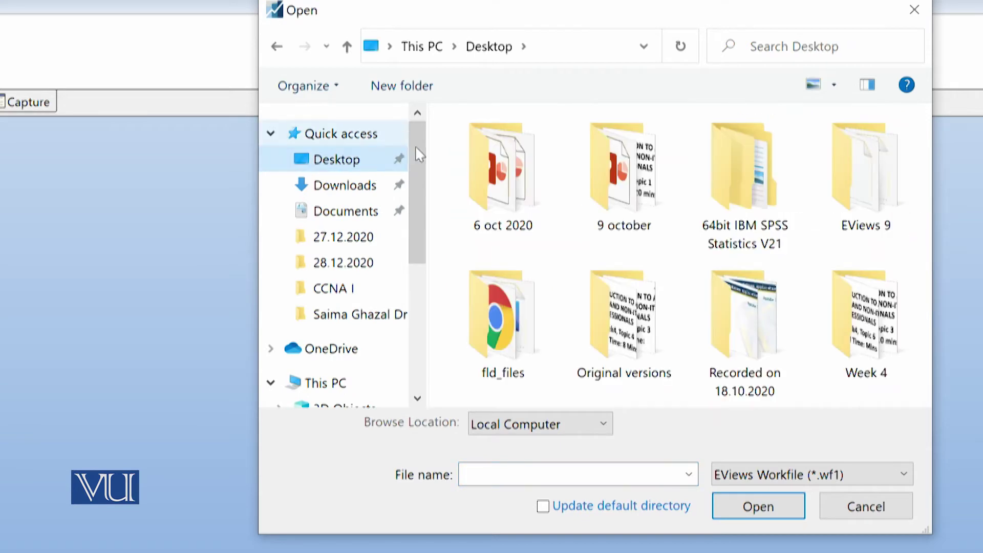
{"action": "left_click", "coordinate": [793, 471]}
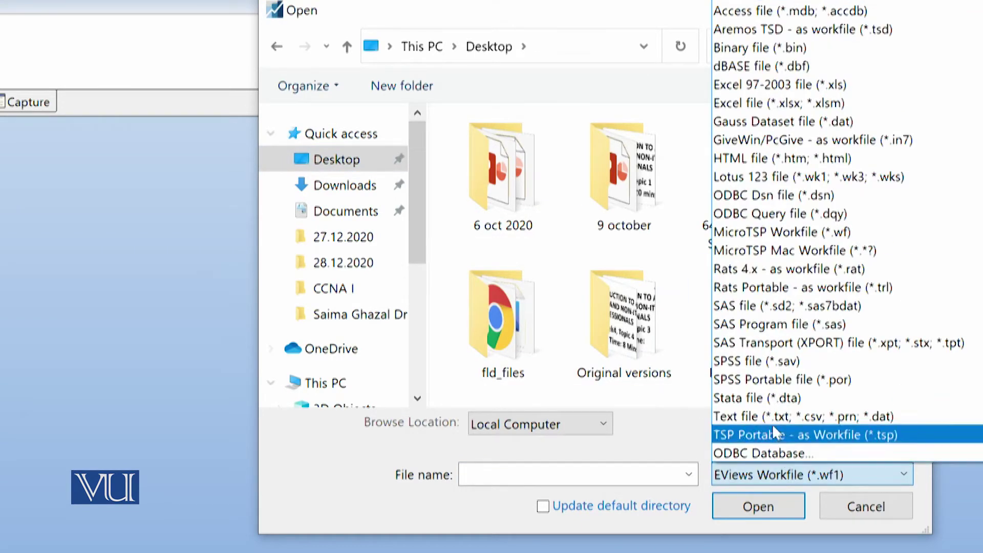
{"action": "left_click", "coordinate": [774, 87]}
{"action": "left_click_drag", "start_coordinate": [917, 210], "coordinate": [879, 384]}
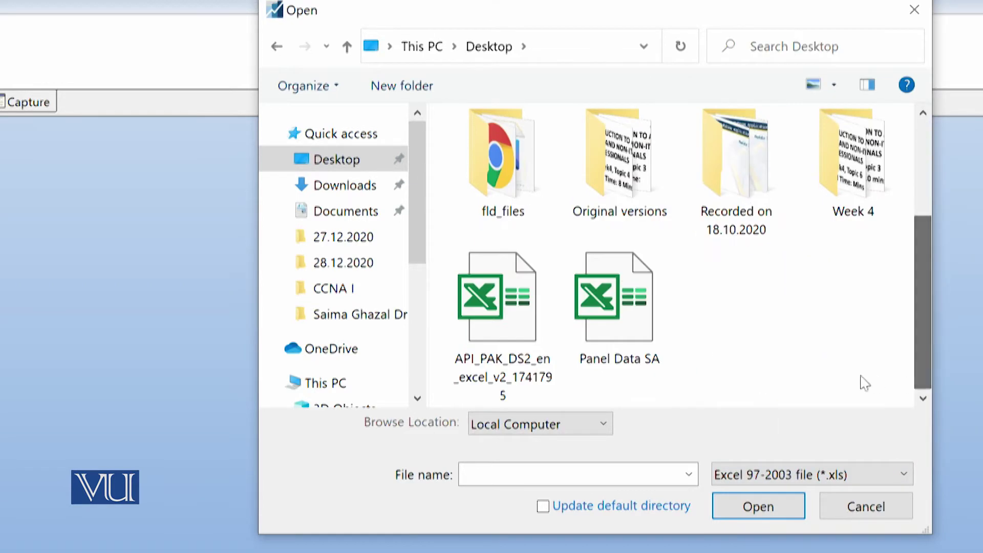
{"action": "left_click", "coordinate": [621, 322]}
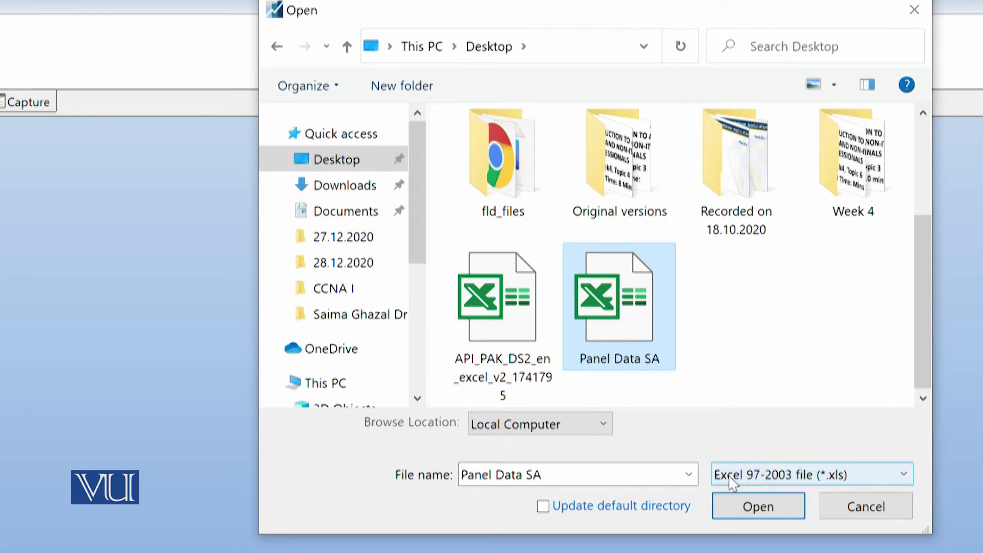
{"action": "left_click", "coordinate": [747, 510]}
Import the data into a new Dated Panel workfile identified by country and year, without linking the series to the external source.
{"action": "left_click", "coordinate": [661, 514]}
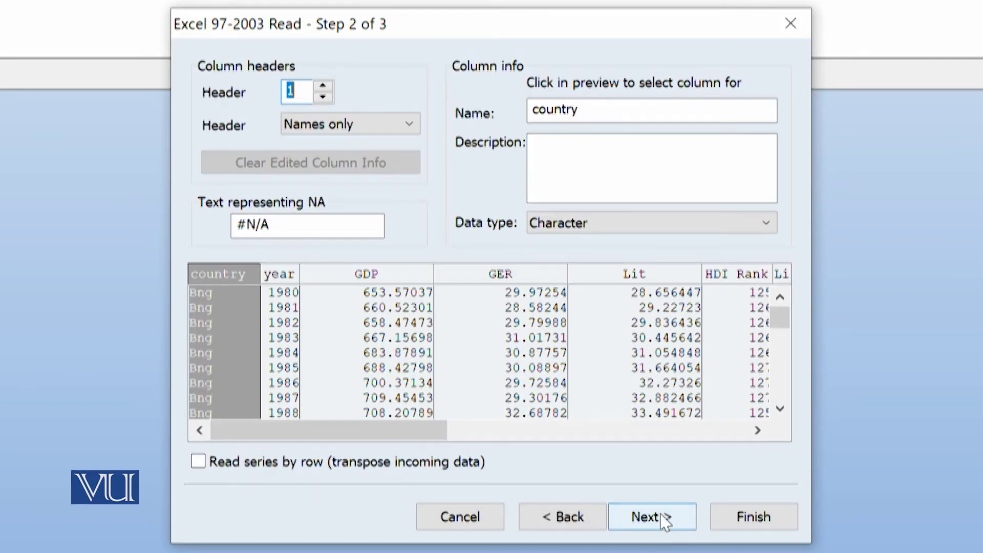
{"action": "left_click", "coordinate": [664, 521]}
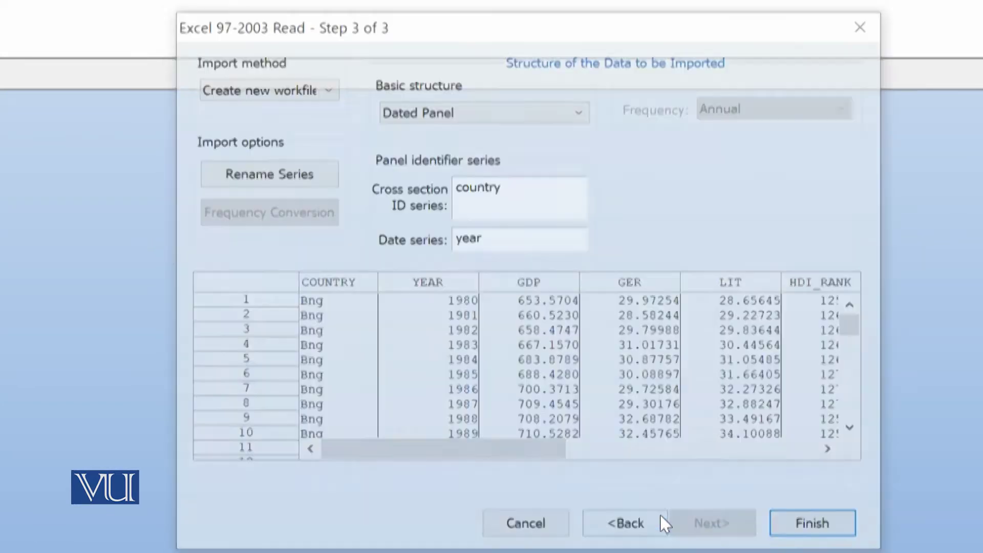
{"action": "left_click", "coordinate": [810, 530]}
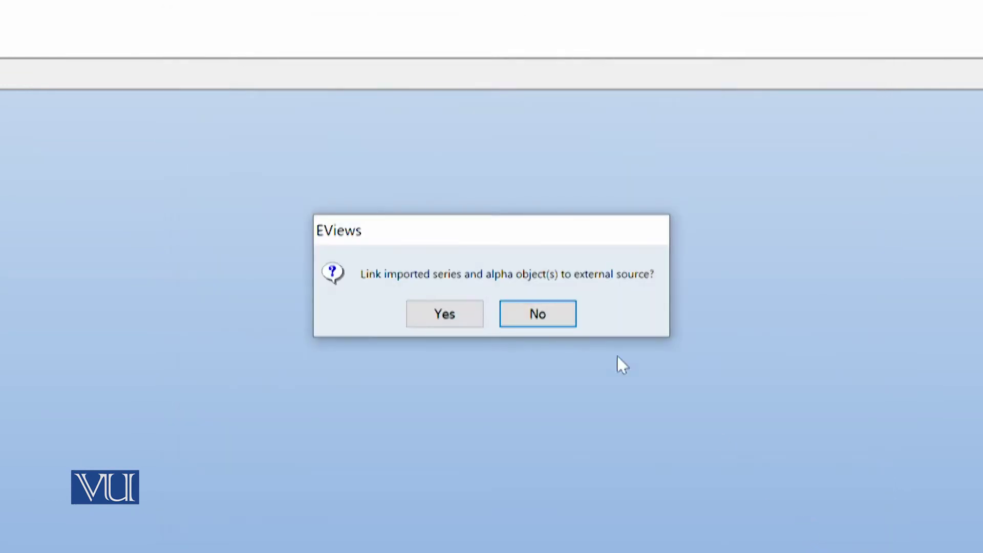
{"action": "left_click", "coordinate": [564, 318]}
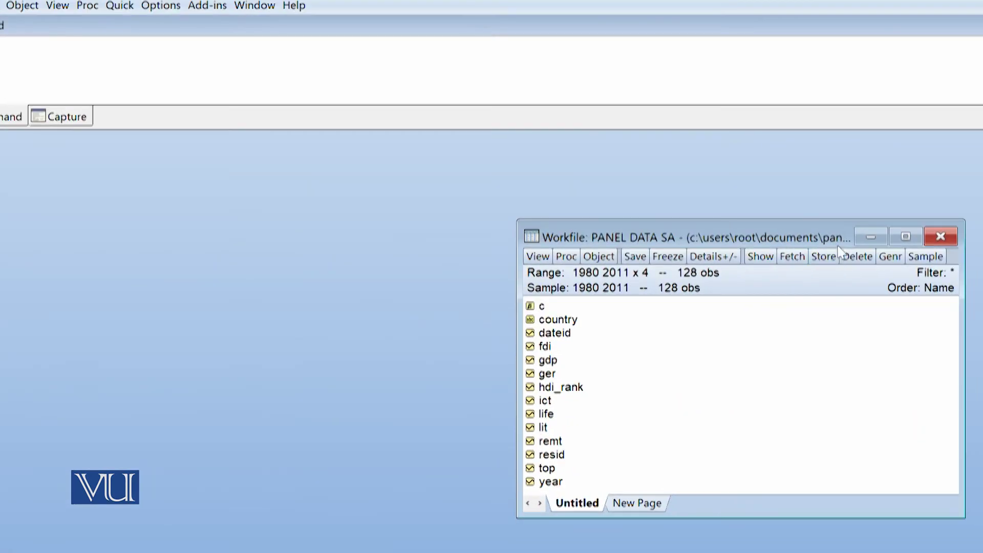
Maximize the workfile window and open the fdi series.
{"action": "left_click", "coordinate": [906, 237]}
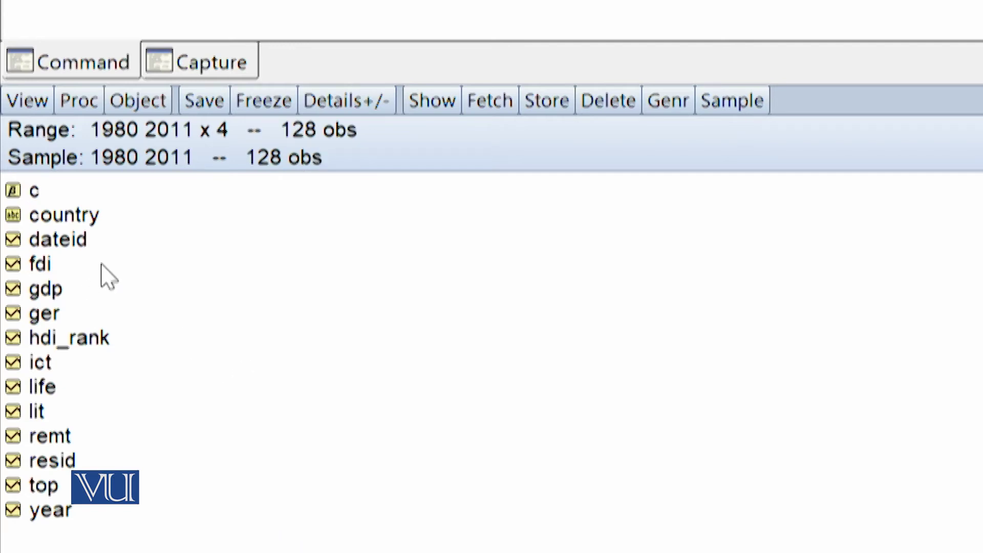
{"action": "left_click", "coordinate": [29, 268]}
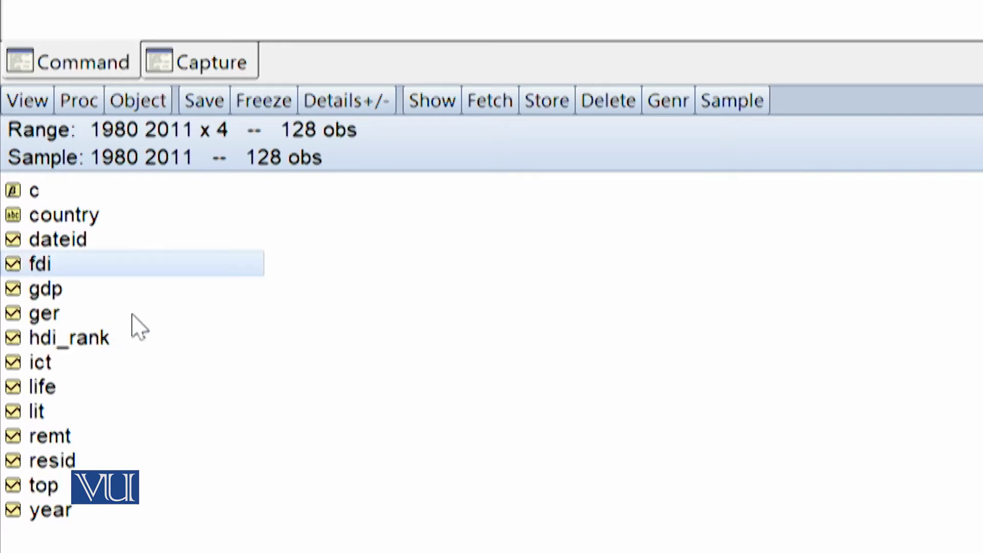
{"action": "double_click", "coordinate": [43, 270]}
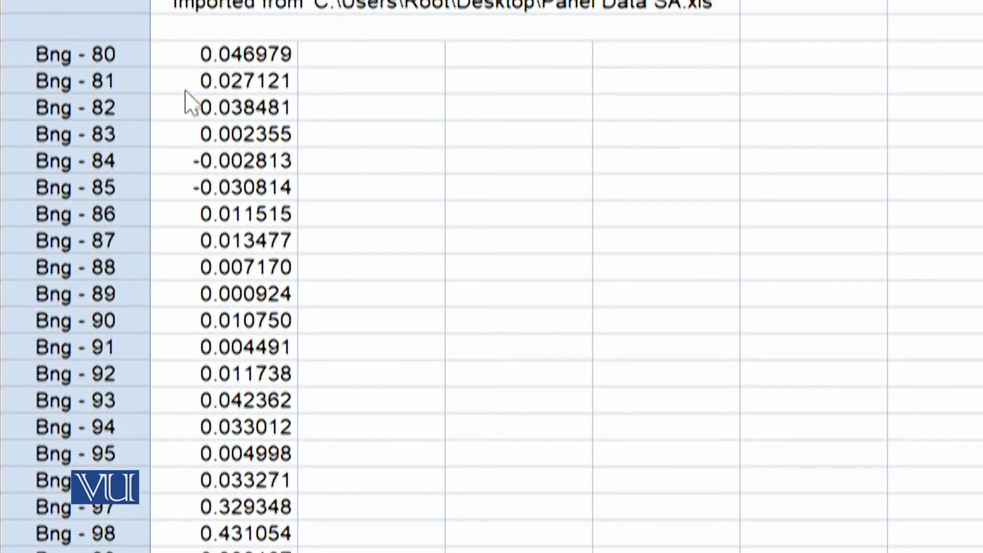
Examine how the fdi values are stacked by country and year, from Bng through india and Pakistan to SL.
{"action": "left_click", "coordinate": [101, 57]}
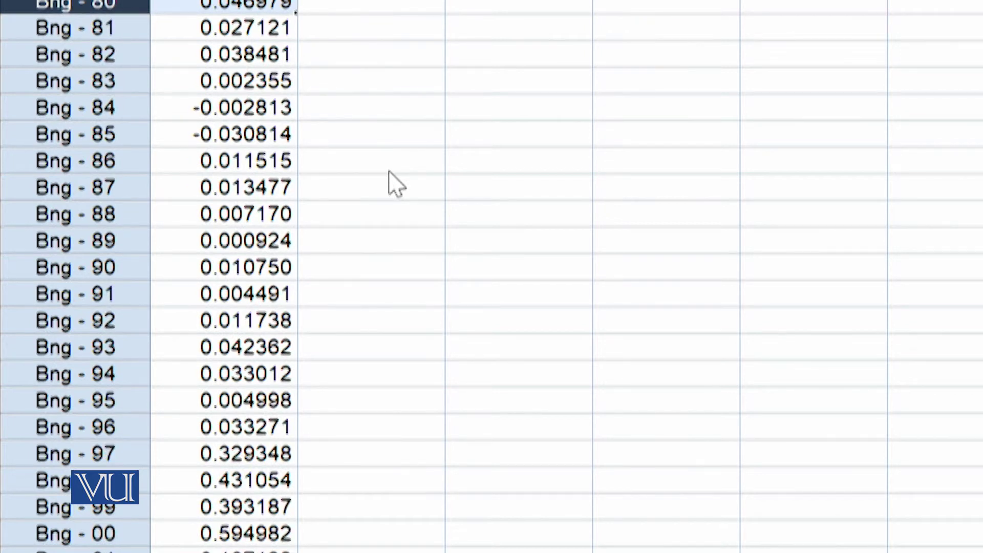
{"action": "scroll", "coordinate": [395, 185], "scroll_direction": "down", "scroll_amount": 3}
{"action": "scroll", "coordinate": [390, 172], "scroll_direction": "down", "scroll_amount": 2}
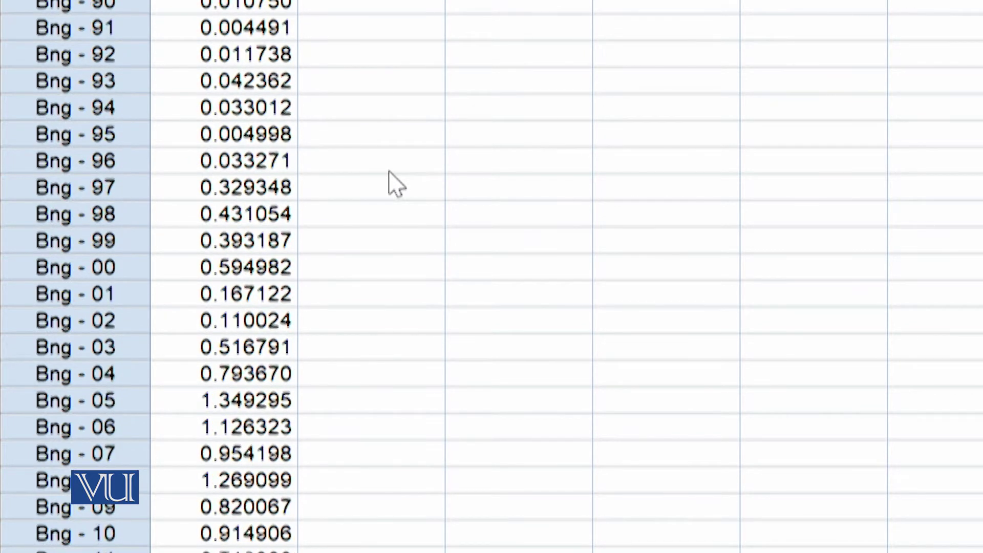
{"action": "left_click", "coordinate": [104, 551]}
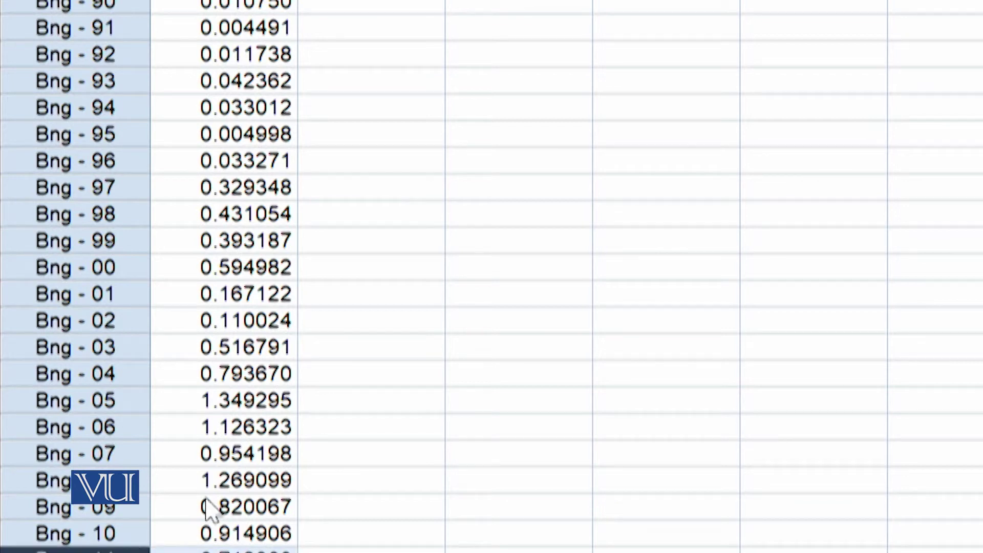
{"action": "scroll", "coordinate": [403, 444], "scroll_direction": "down", "scroll_amount": 1}
{"action": "scroll", "coordinate": [404, 444], "scroll_direction": "down", "scroll_amount": 6}
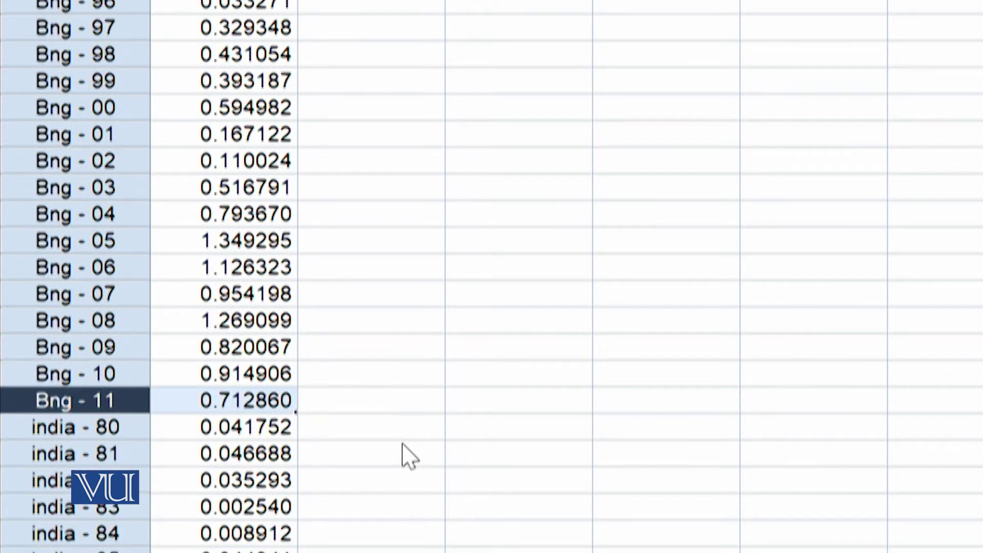
{"action": "scroll", "coordinate": [403, 445], "scroll_direction": "down", "scroll_amount": 5}
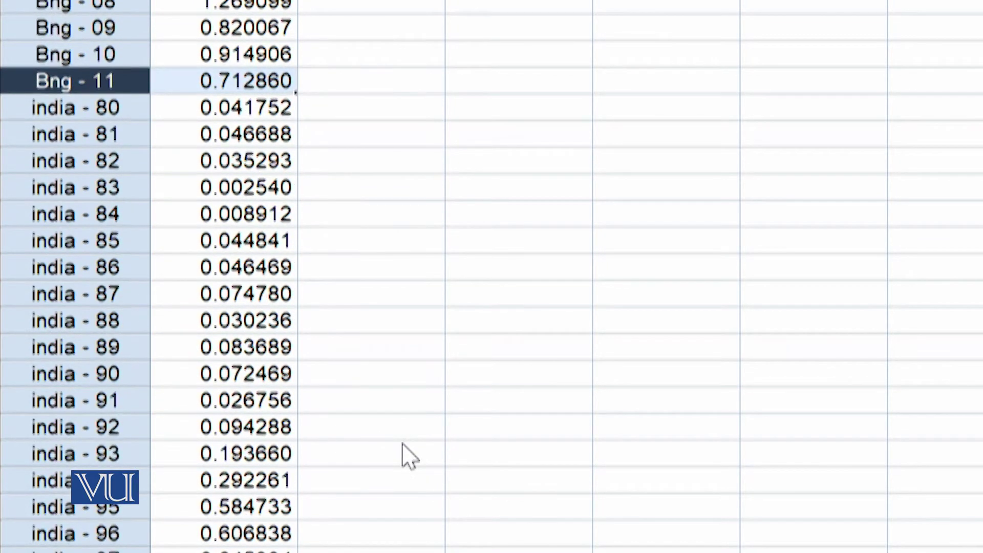
{"action": "scroll", "coordinate": [403, 445], "scroll_direction": "down", "scroll_amount": 3}
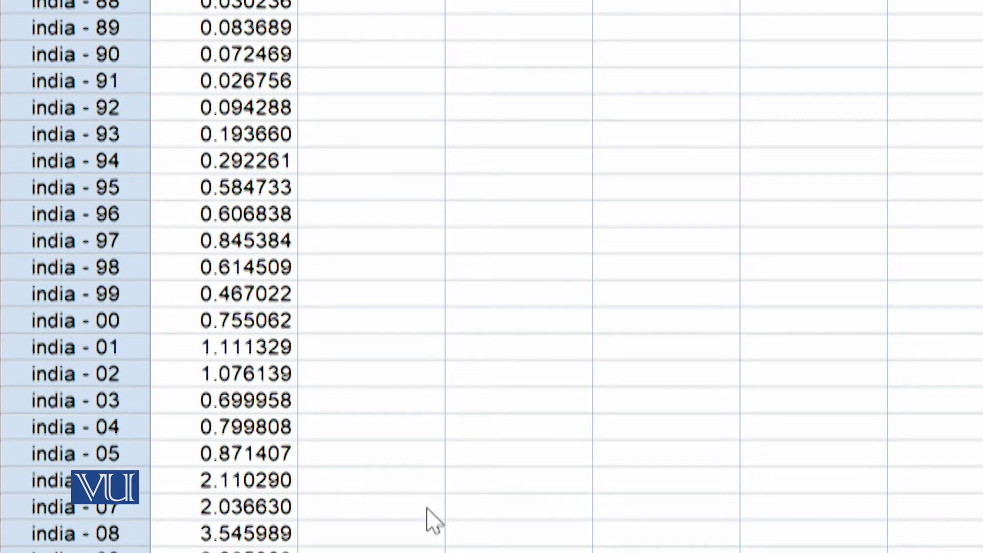
{"action": "scroll", "coordinate": [428, 522], "scroll_direction": "down", "scroll_amount": 3}
{"action": "scroll", "coordinate": [428, 523], "scroll_direction": "down", "scroll_amount": 5}
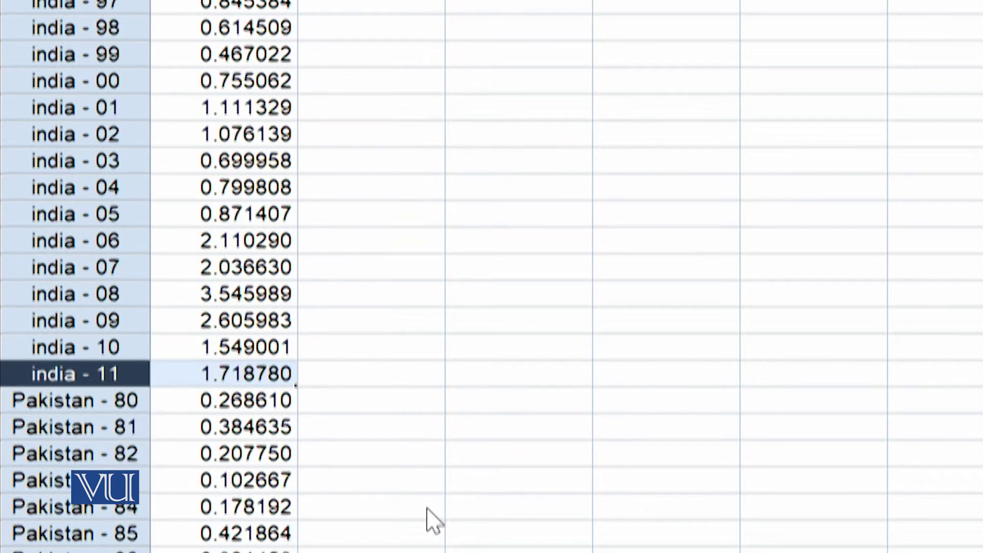
{"action": "scroll", "coordinate": [225, 281], "scroll_direction": "down", "scroll_amount": 4}
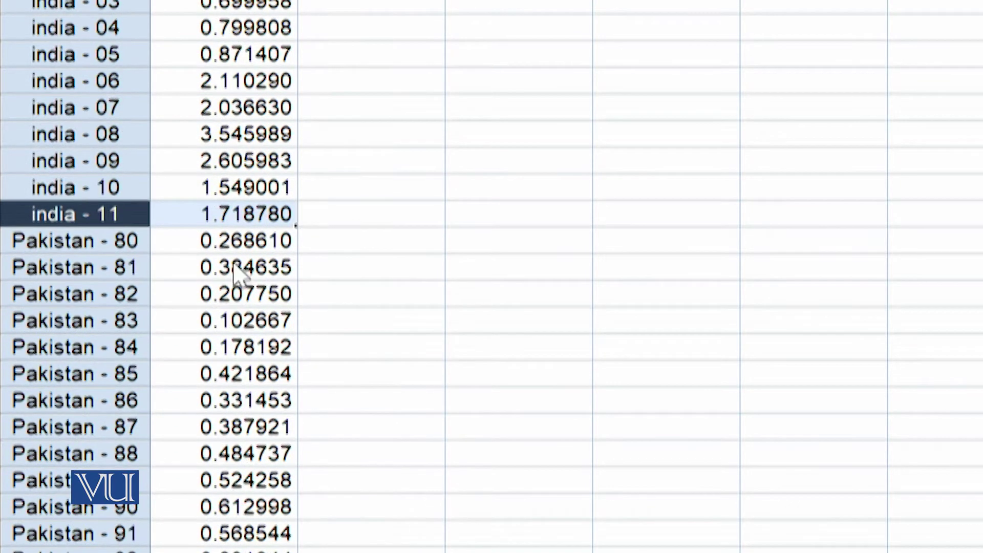
{"action": "scroll", "coordinate": [221, 281], "scroll_direction": "down", "scroll_amount": 5}
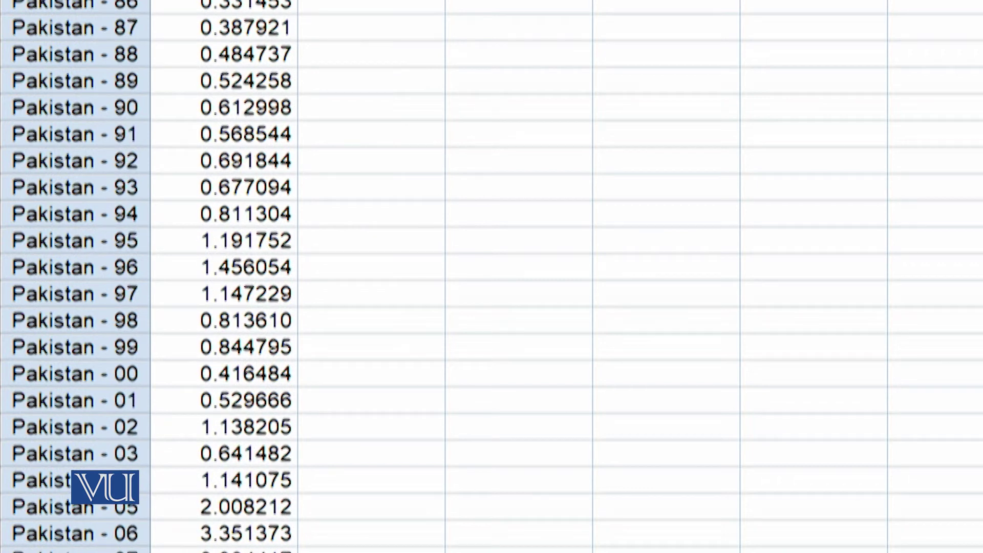
{"action": "scroll", "coordinate": [246, 518], "scroll_direction": "down", "scroll_amount": 4}
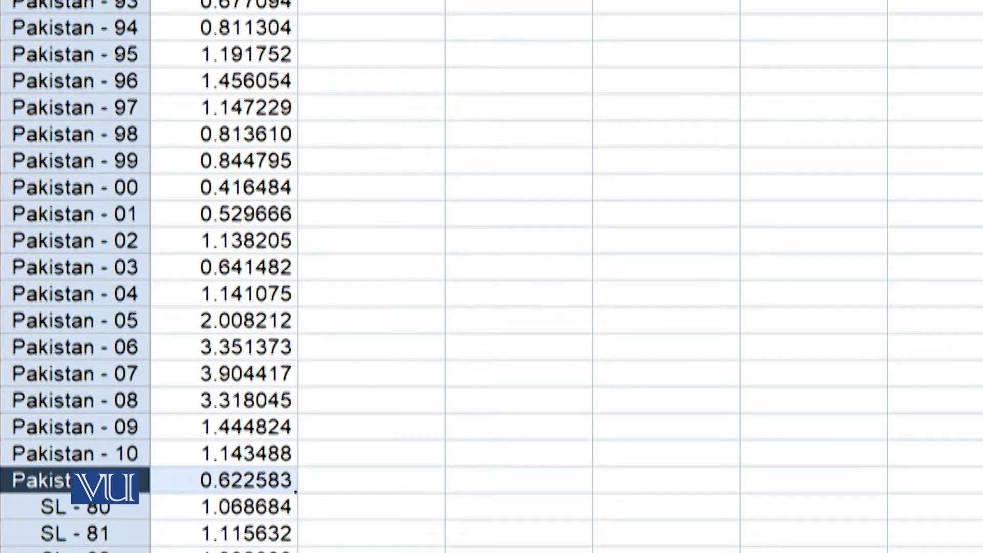
Plot fdi as a basic Line & Symbol graph with stacked cross sections and inspect the line across countries.
{"action": "left_click", "coordinate": [15, 88]}
{"action": "left_click", "coordinate": [55, 138]}
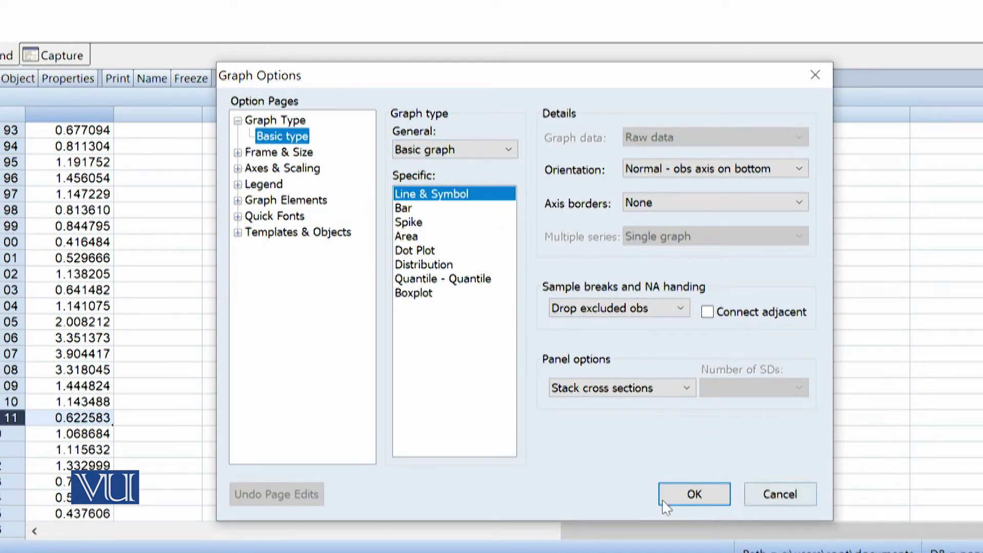
{"action": "left_click", "coordinate": [680, 496]}
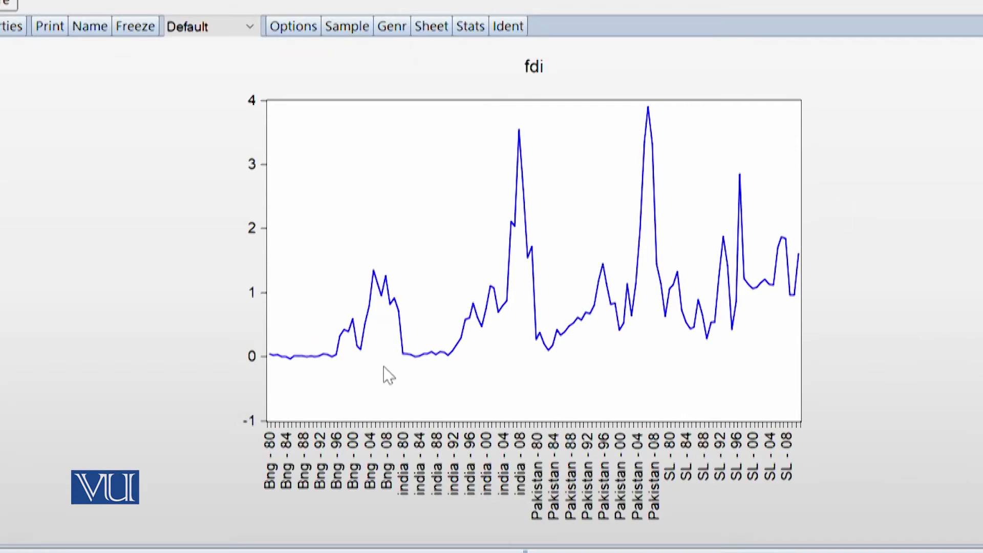
{"action": "left_click", "coordinate": [364, 352]}
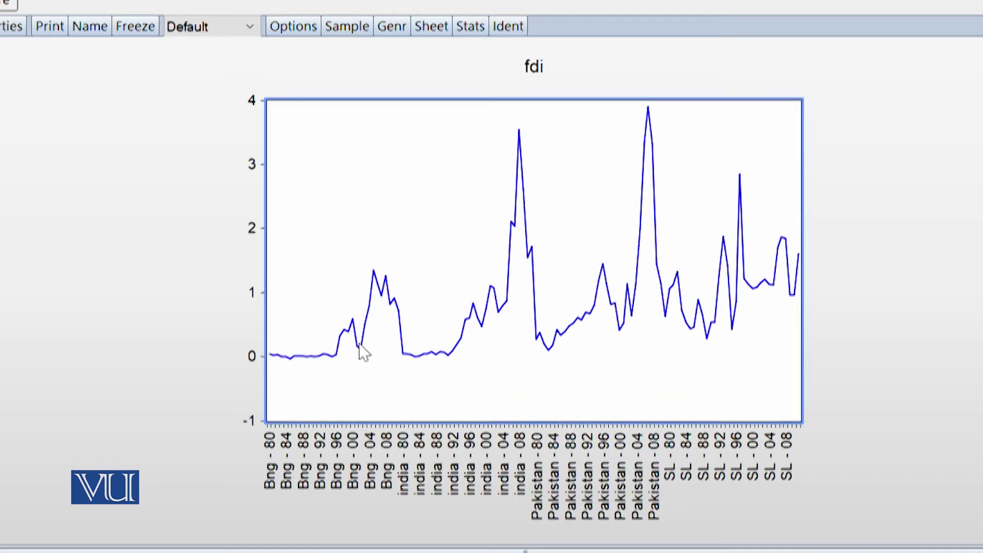
{"action": "left_click", "coordinate": [421, 362]}
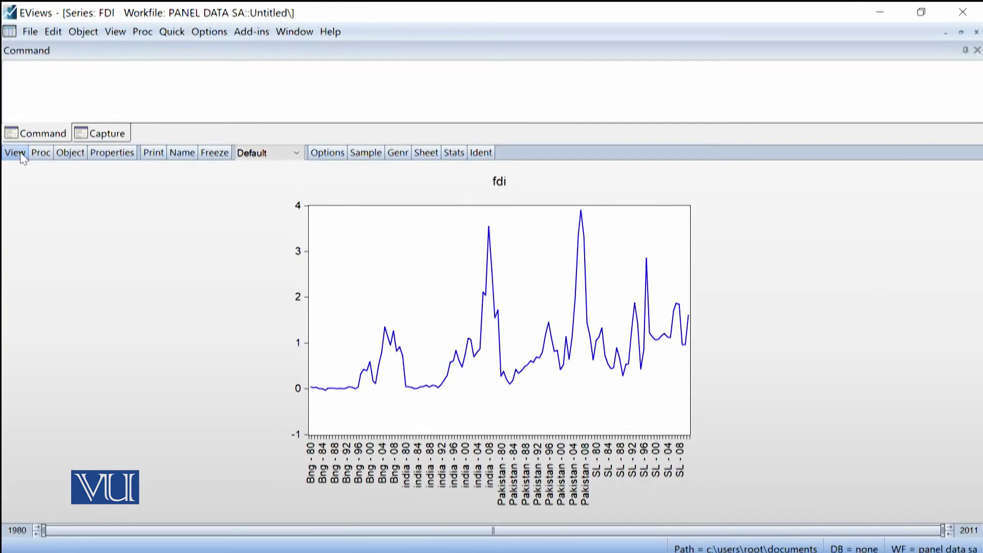
Run a contemporaneous Panel Covariance analysis of fdi with only Correlation selected, and inspect Bng's correlations with Pakistan and SL.
{"action": "left_click", "coordinate": [15, 153]}
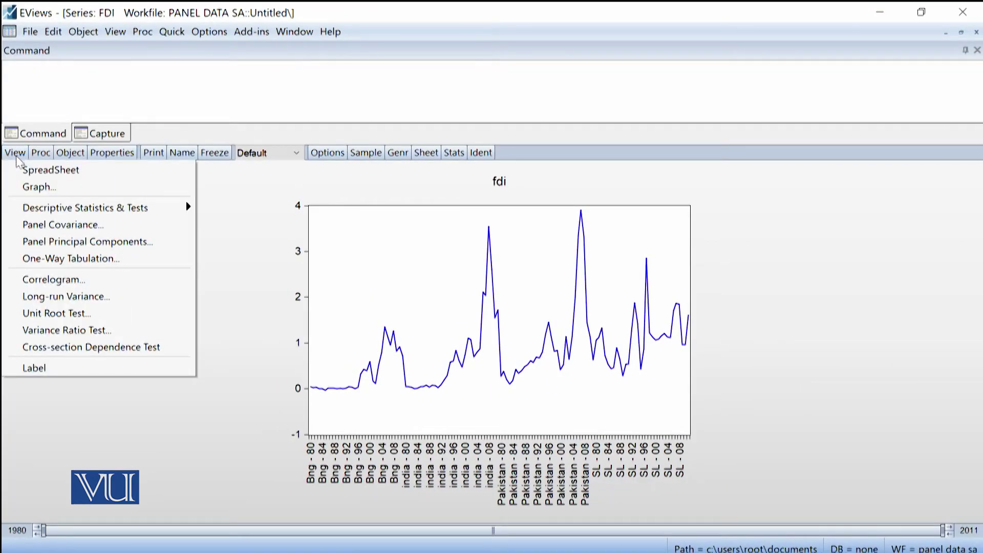
{"action": "mouse_move", "coordinate": [60, 210]}
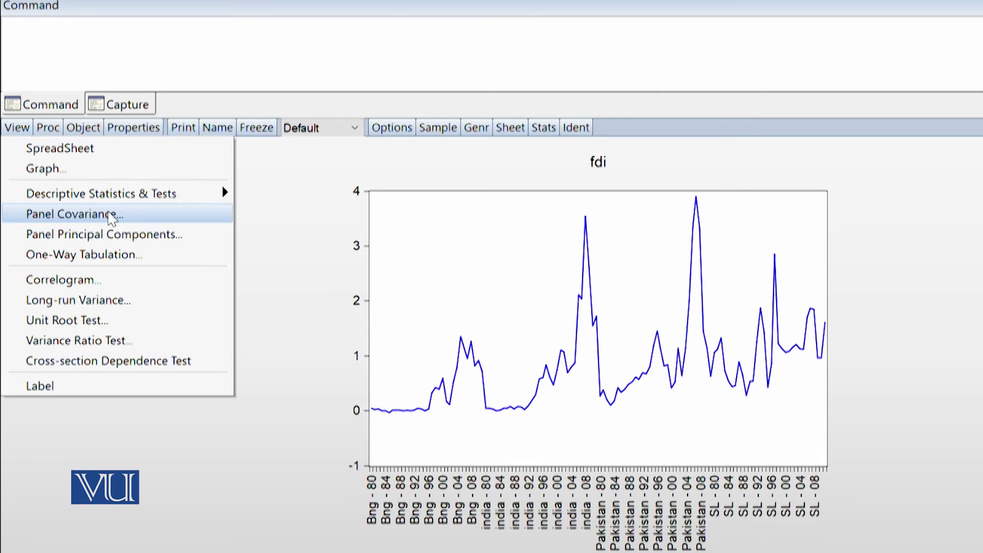
{"action": "left_click", "coordinate": [111, 216]}
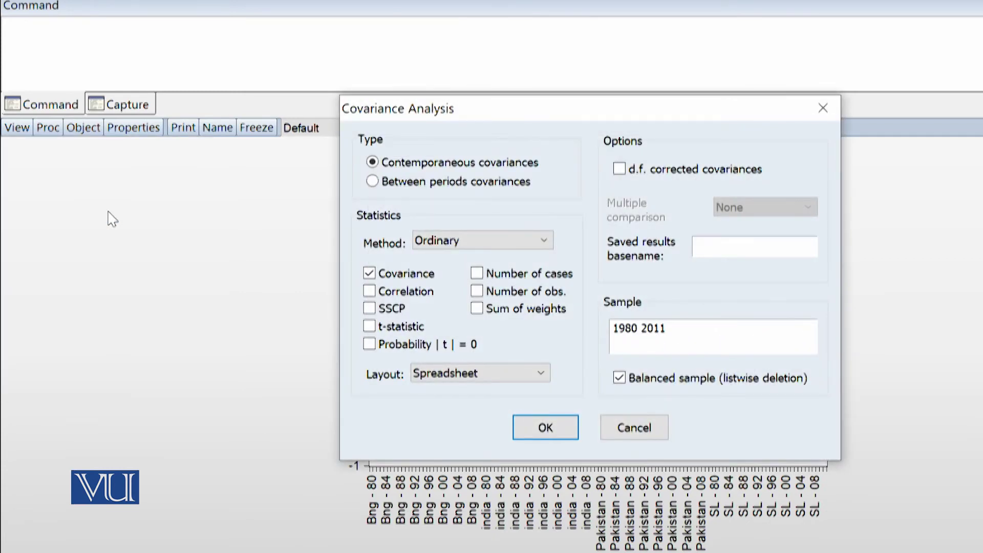
{"action": "left_click", "coordinate": [395, 291]}
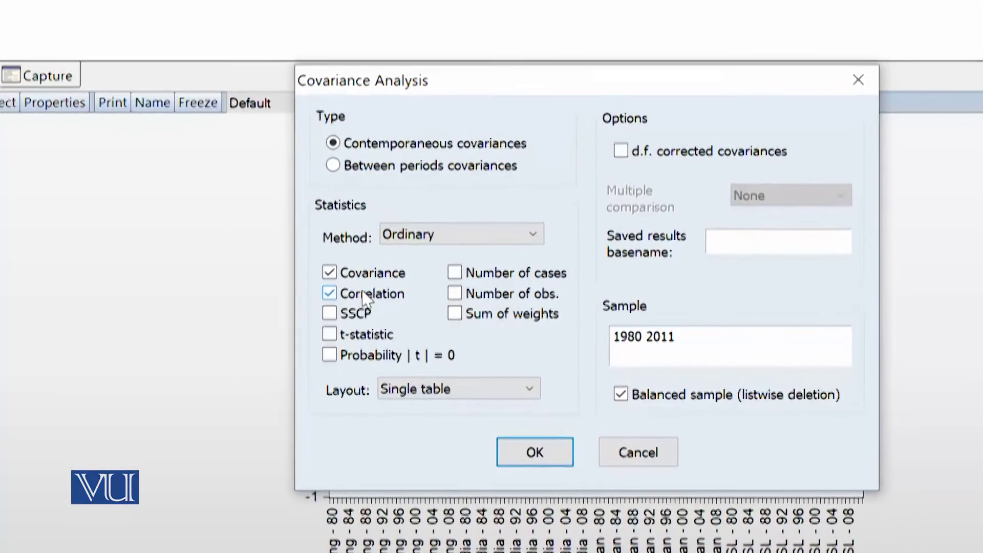
{"action": "left_click", "coordinate": [365, 274]}
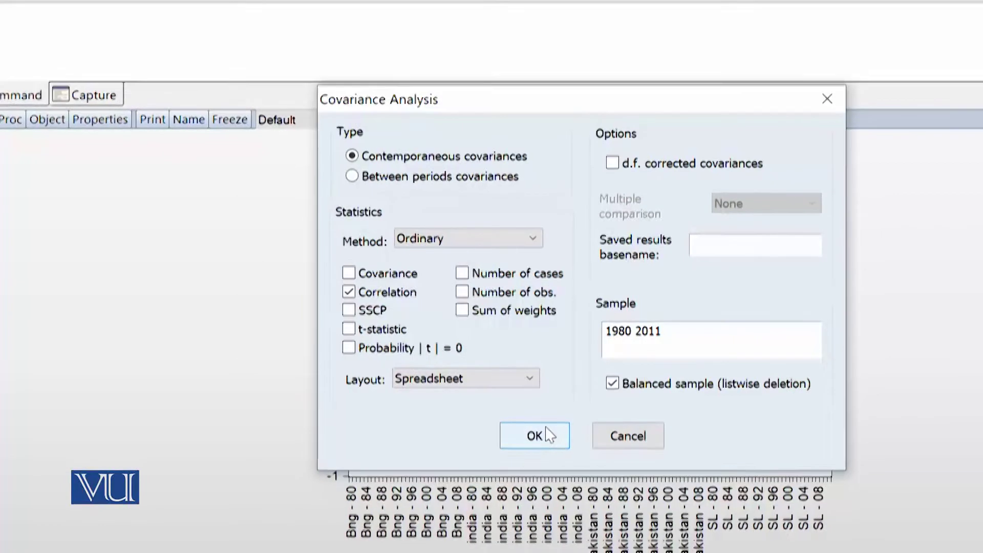
{"action": "left_click", "coordinate": [546, 434]}
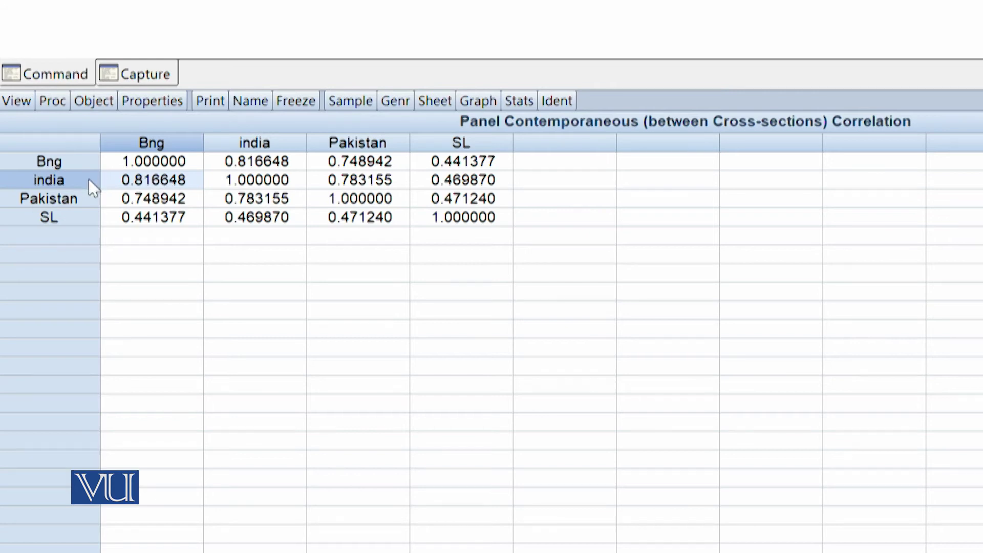
{"action": "left_click", "coordinate": [154, 201]}
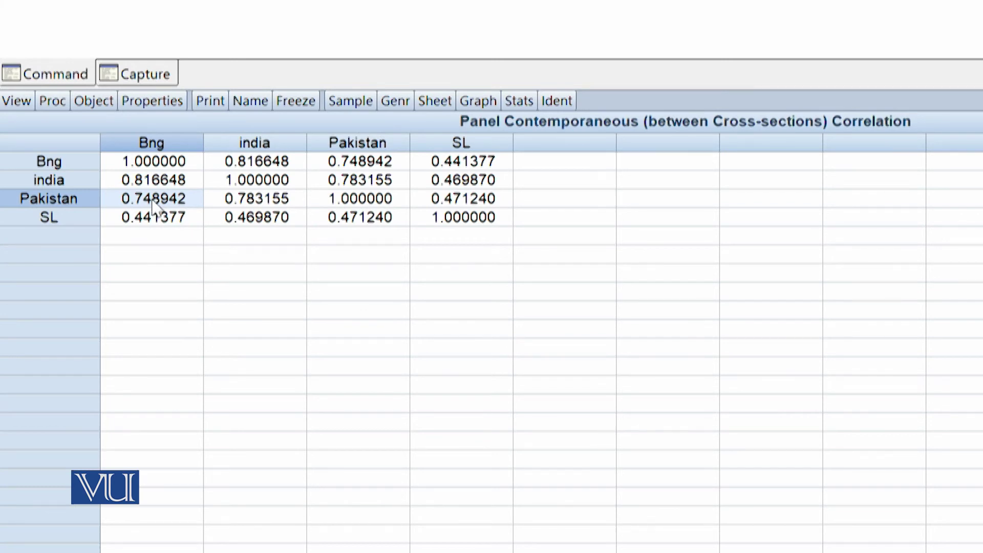
{"action": "left_click", "coordinate": [157, 223]}
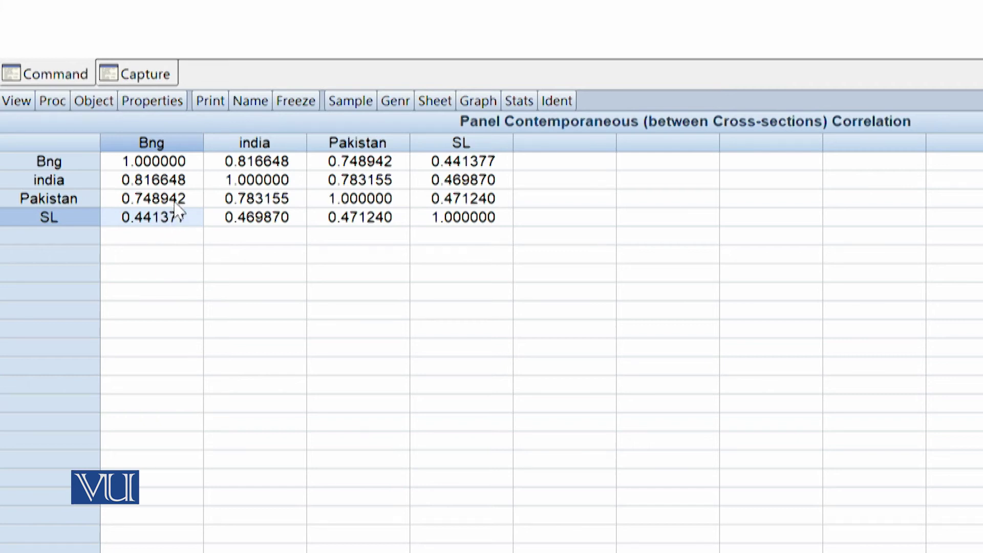
Inspect india's fdi correlations with Bng, Pakistan and SL, and Pakistan's correlation with Bng.
{"action": "left_click", "coordinate": [259, 164]}
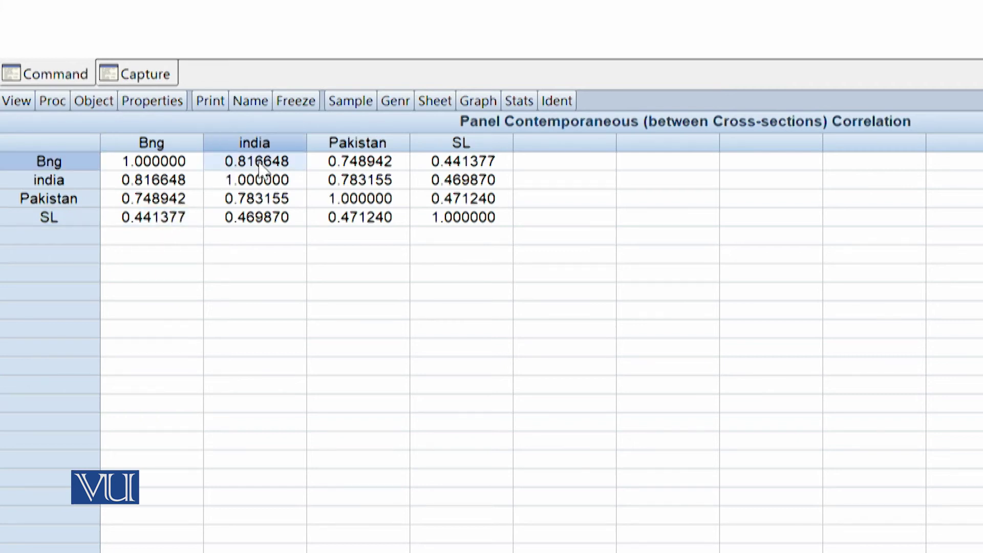
{"action": "left_click", "coordinate": [262, 201]}
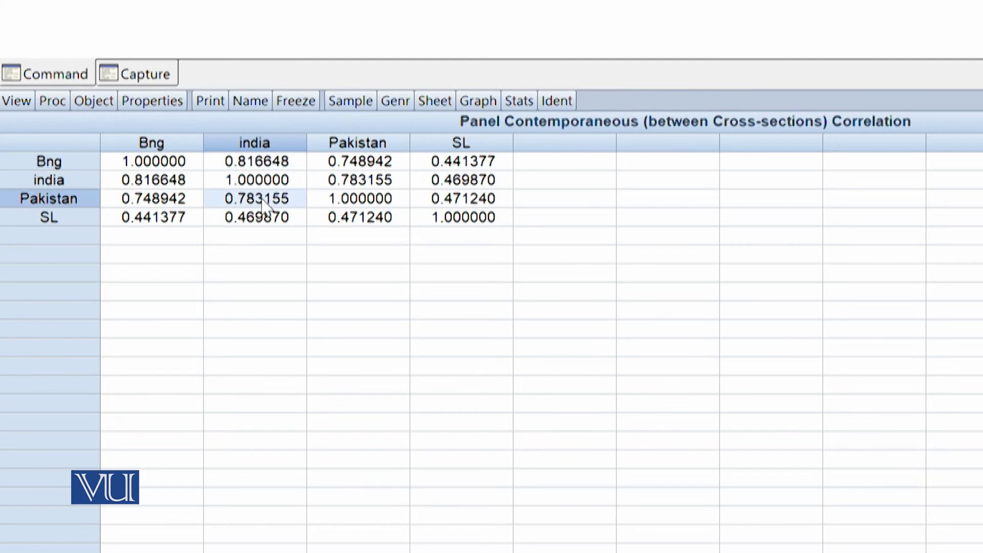
{"action": "left_click", "coordinate": [260, 219]}
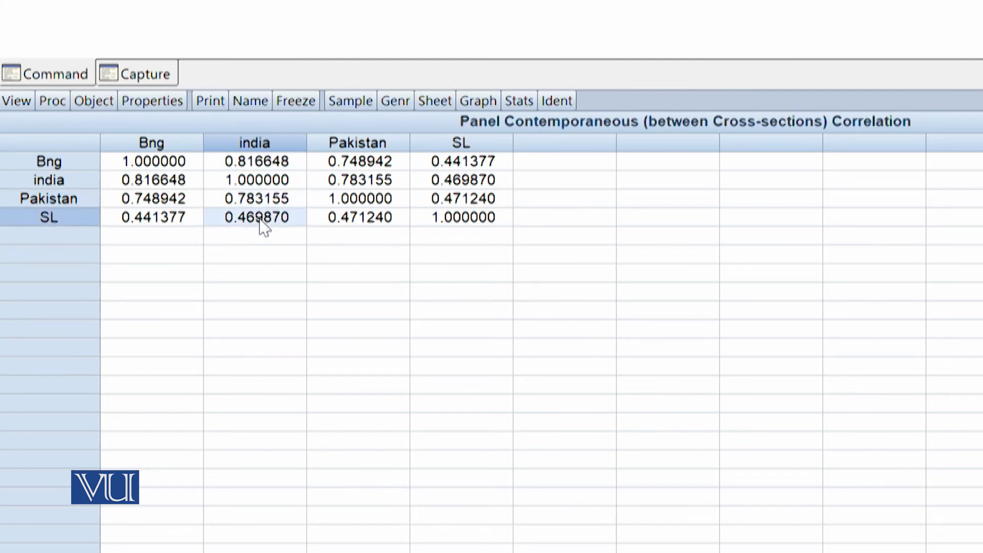
{"action": "left_click", "coordinate": [357, 163]}
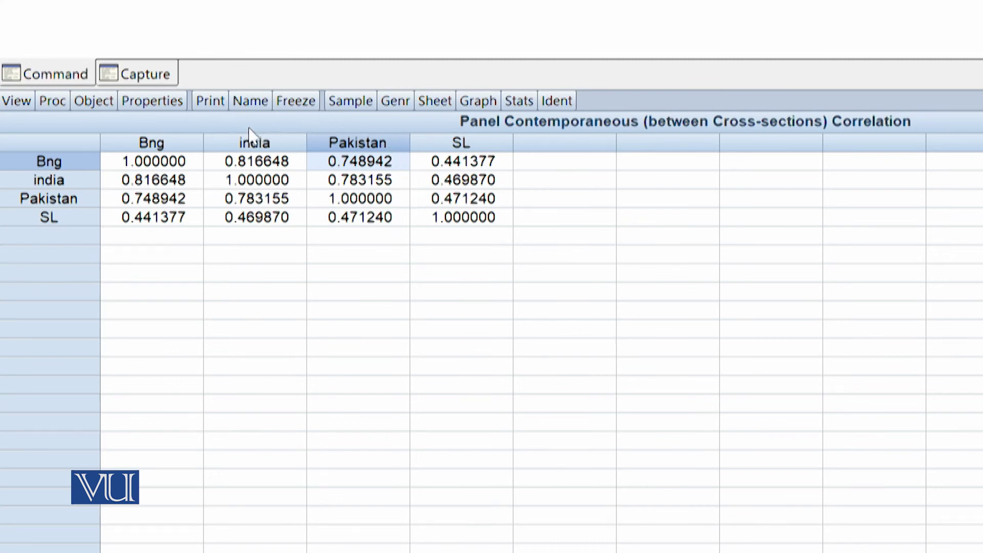
Display the correlogram of fdi in level with 16 lags.
{"action": "left_click", "coordinate": [15, 102]}
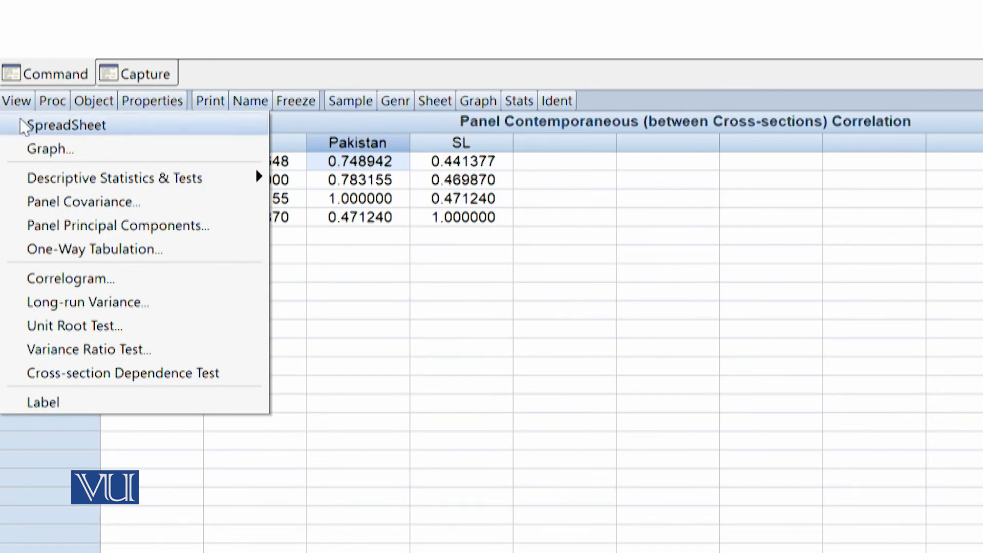
{"action": "left_click", "coordinate": [87, 278]}
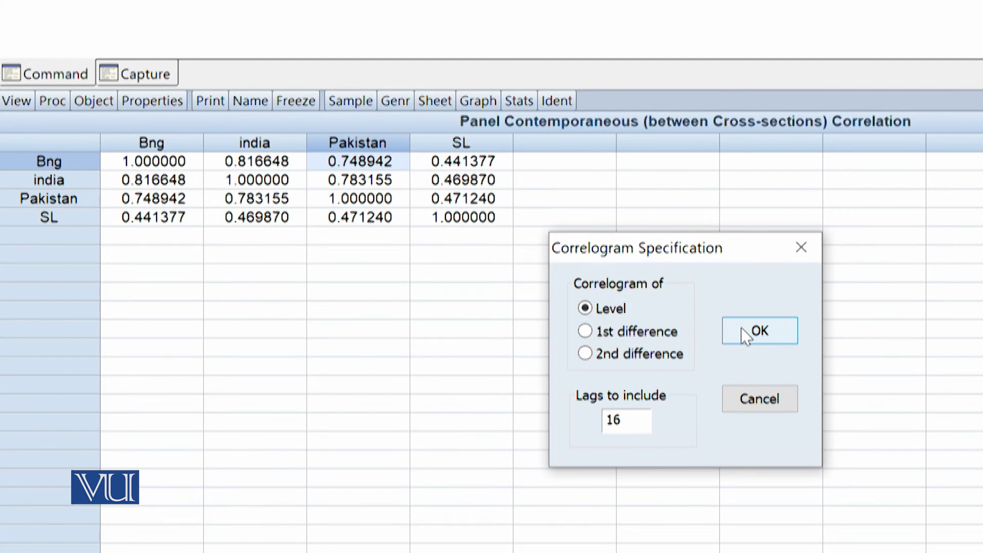
{"action": "left_click", "coordinate": [747, 334]}
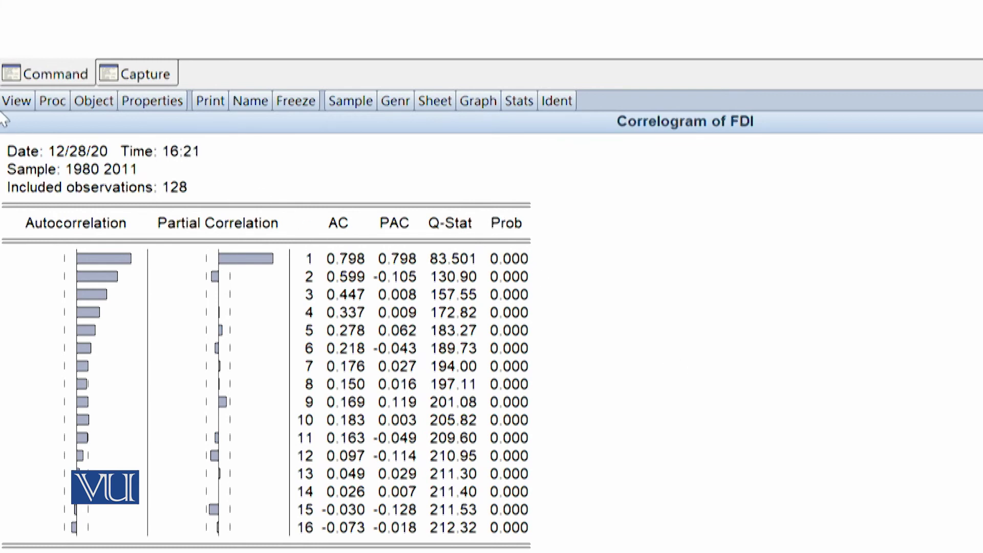
Display the correlogram of fdi in 1st difference with 16 lags.
{"action": "left_click", "coordinate": [24, 100]}
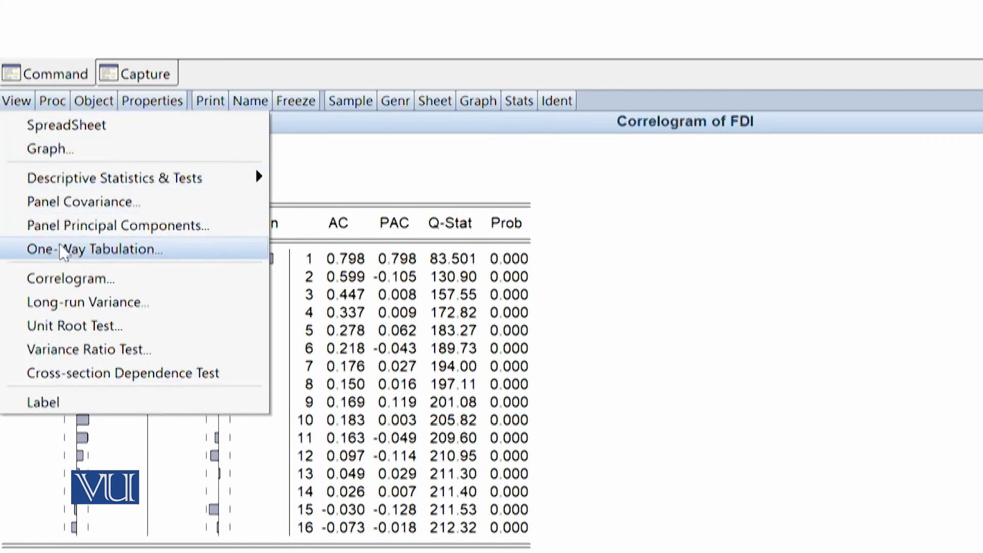
{"action": "left_click", "coordinate": [60, 284]}
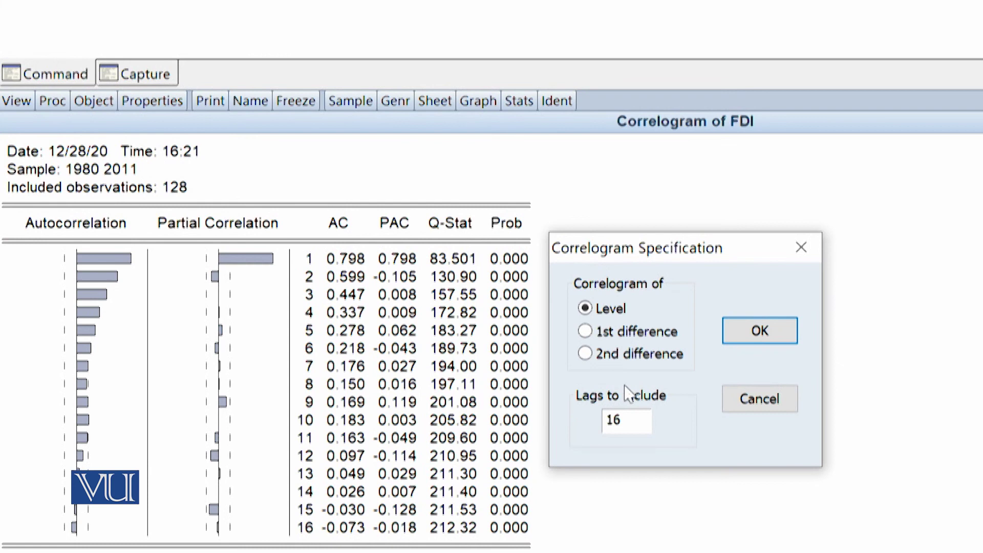
{"action": "left_click", "coordinate": [651, 332]}
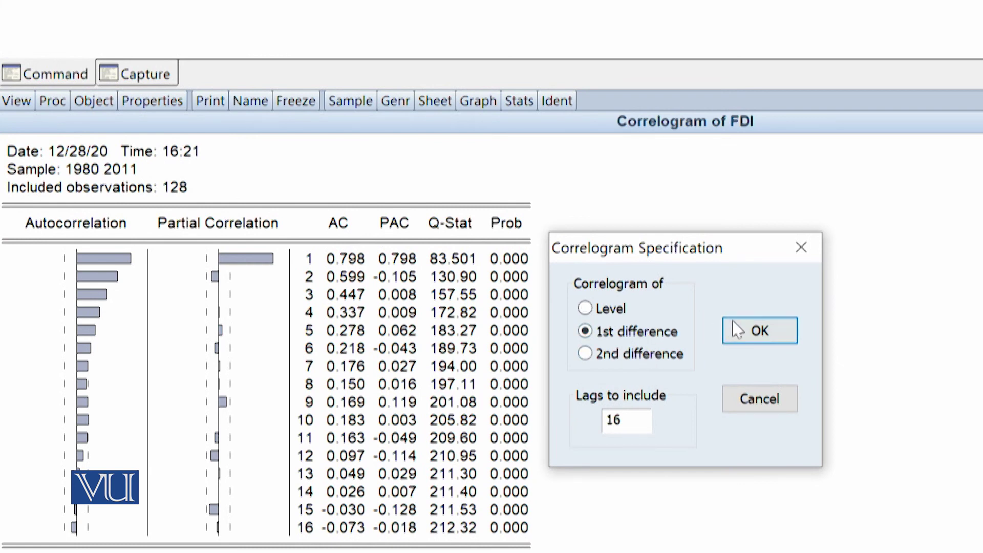
{"action": "left_click", "coordinate": [749, 334]}
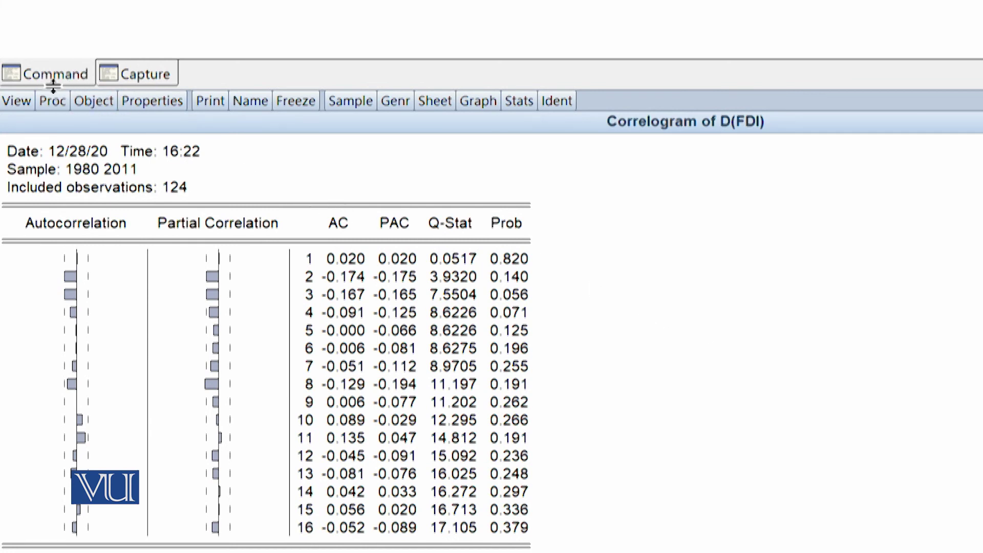
Run a Summary panel unit root test on fdi in level with individual intercept and 1 user-specified lag, and inspect the Levin, Lin & Chu probability.
{"action": "left_click", "coordinate": [23, 102]}
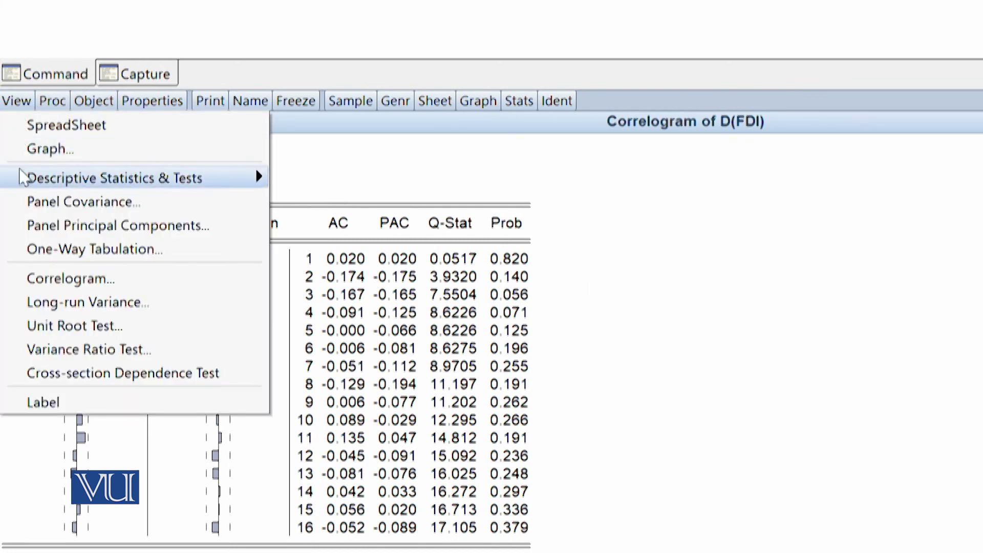
{"action": "left_click", "coordinate": [65, 326]}
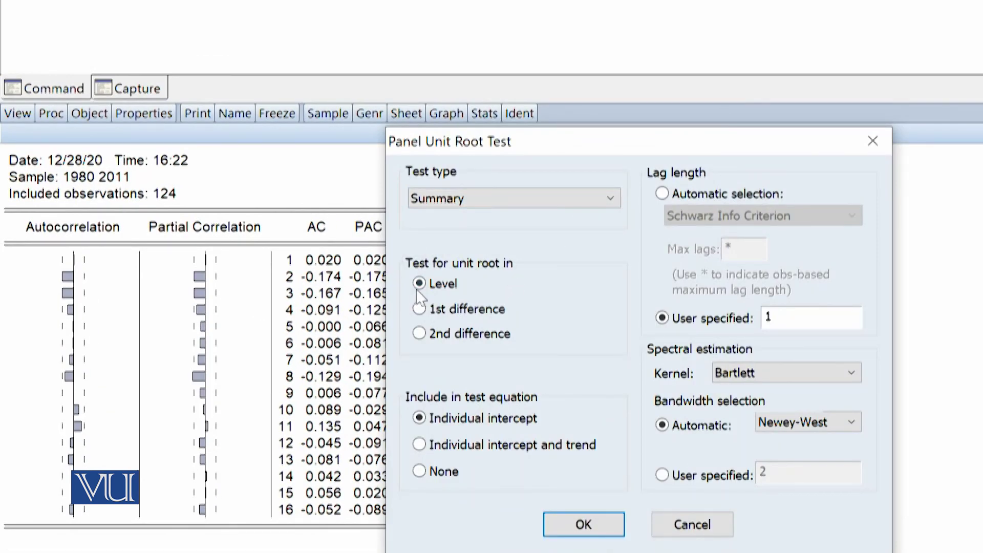
{"action": "left_click", "coordinate": [463, 310]}
{"action": "left_click", "coordinate": [461, 333]}
{"action": "left_click", "coordinate": [477, 448]}
{"action": "left_click", "coordinate": [445, 473]}
{"action": "left_click", "coordinate": [455, 421]}
{"action": "left_click", "coordinate": [421, 285]}
{"action": "left_click", "coordinate": [584, 525]}
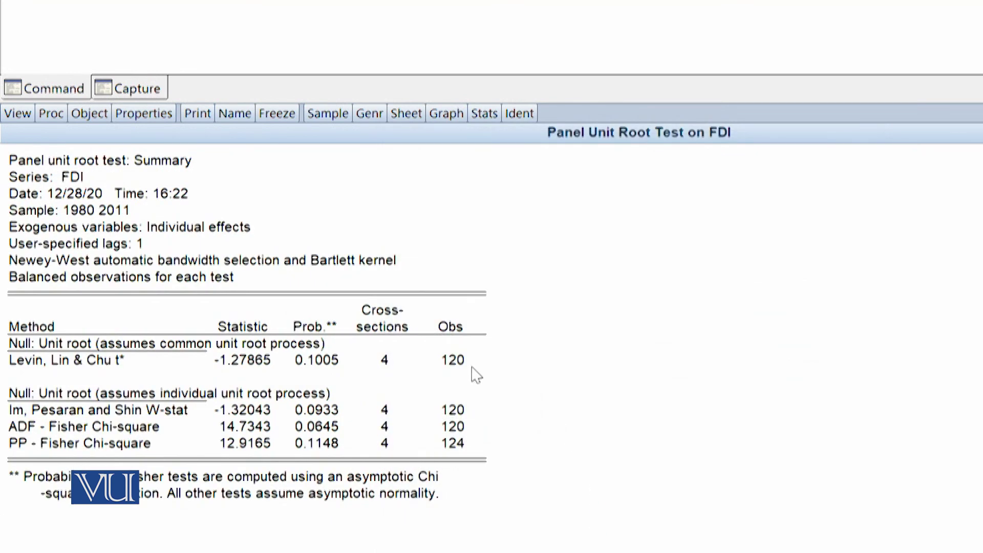
{"action": "left_click", "coordinate": [320, 361]}
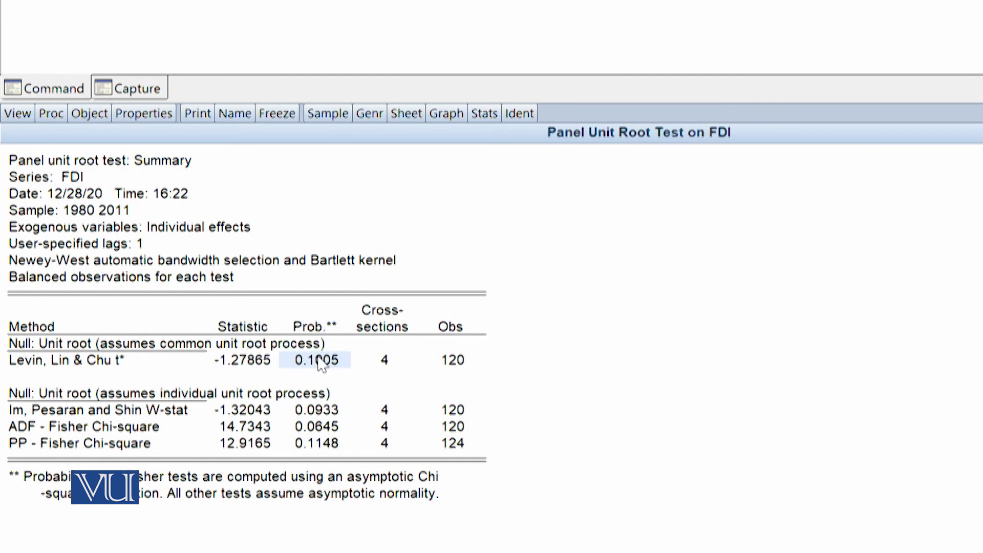